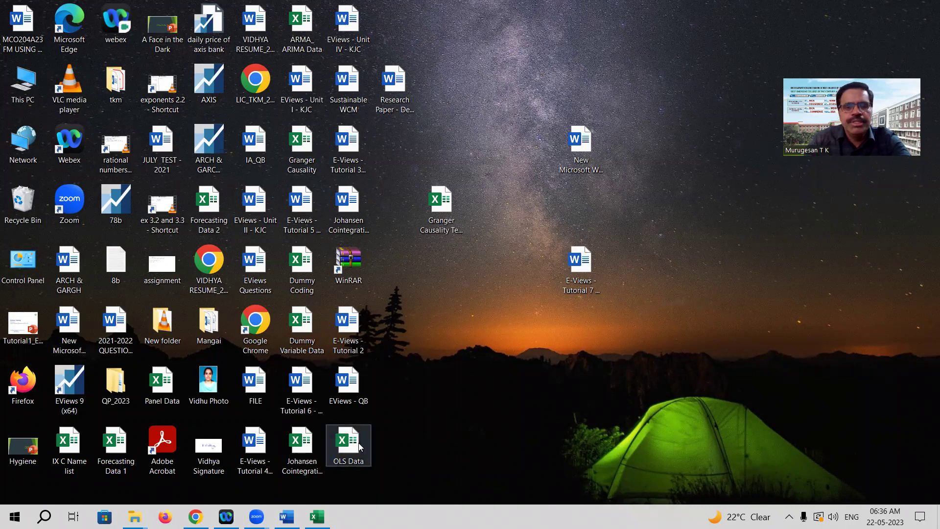
Open the OLS Data workbook from the desktop, examine its quarterly GDP, PDI and PCE data, and minimize it
double_click(352, 444)
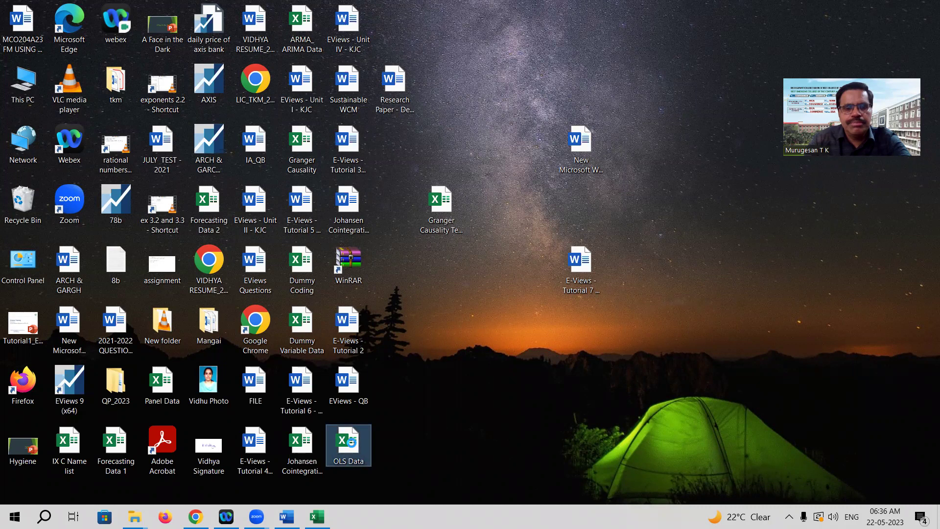
right_click(352, 444)
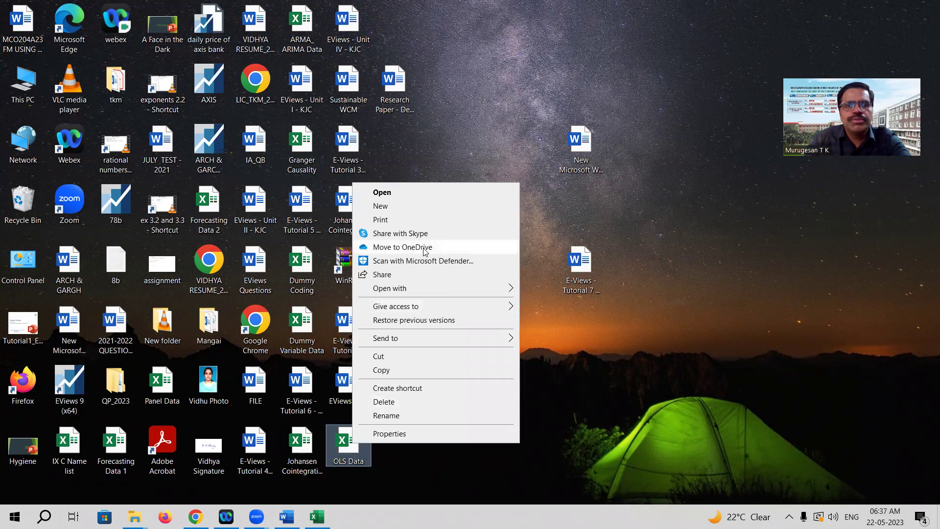
click(400, 194)
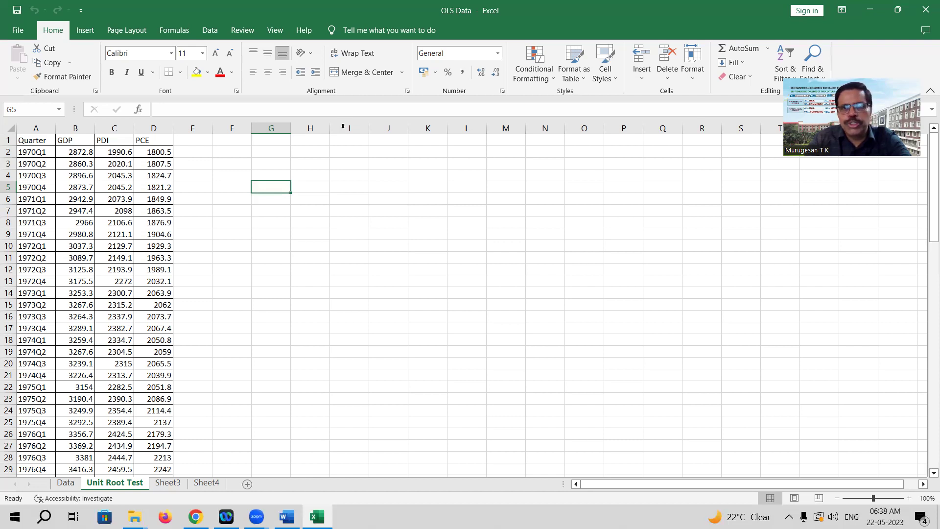
click(869, 11)
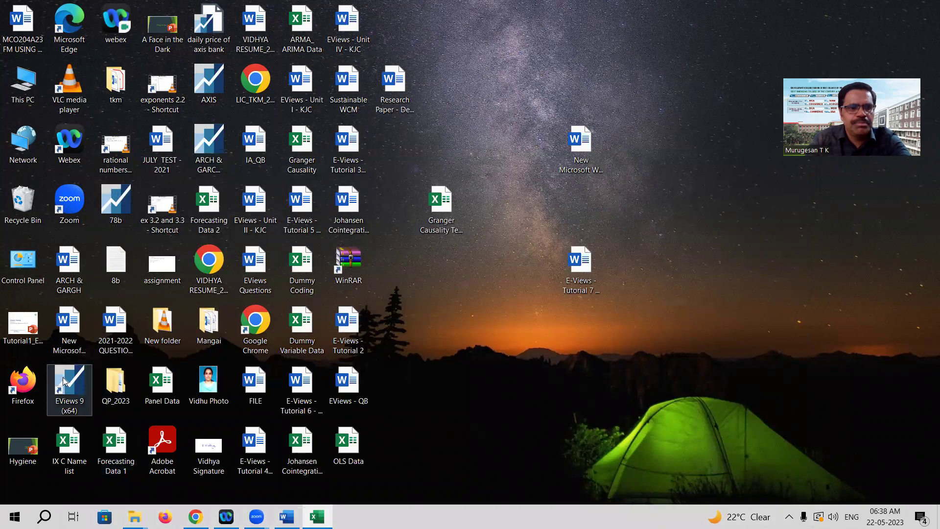
Launch EViews 9 and dismiss its startup screen and the license update prompt without updating
click(64, 381)
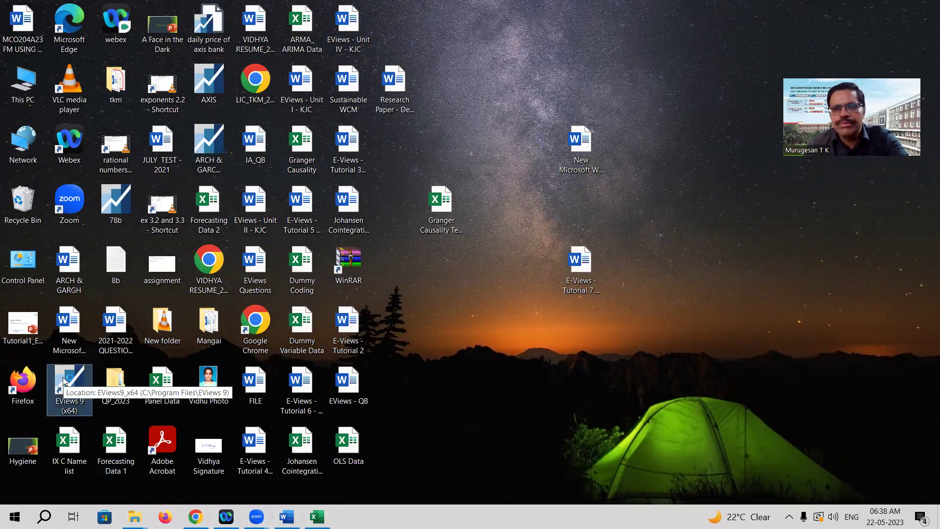
double_click(64, 381)
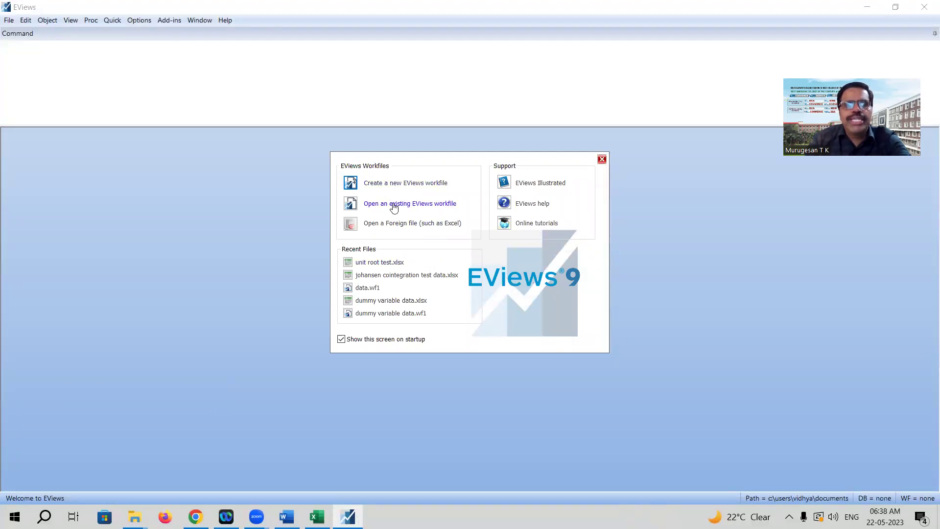
click(601, 160)
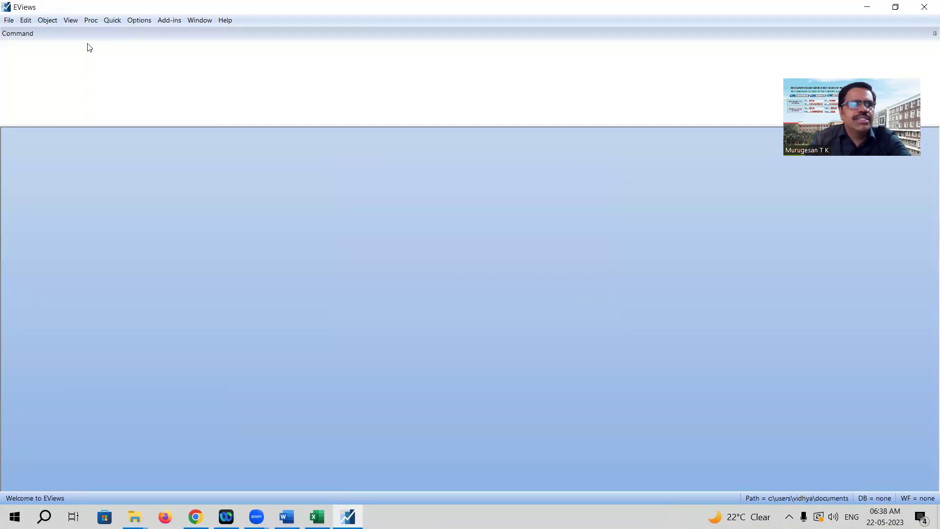
click(8, 20)
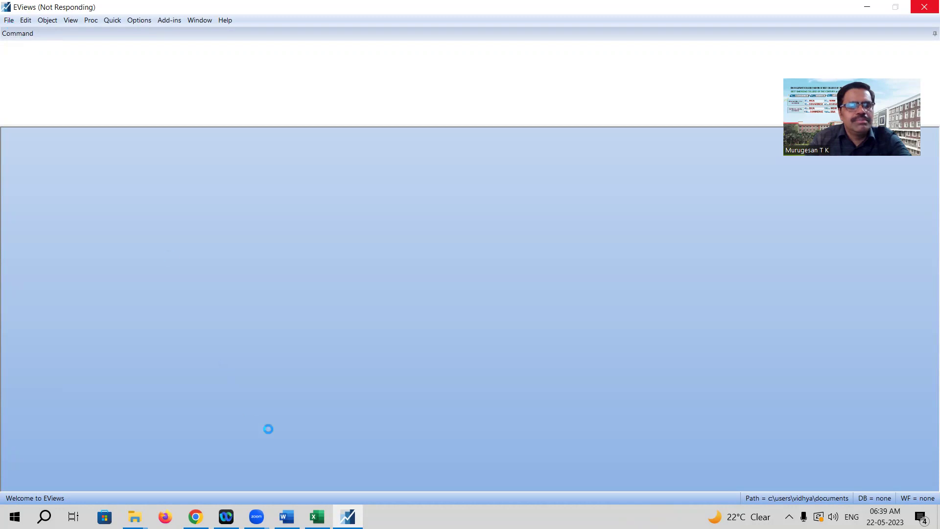
mouse_move(348, 517)
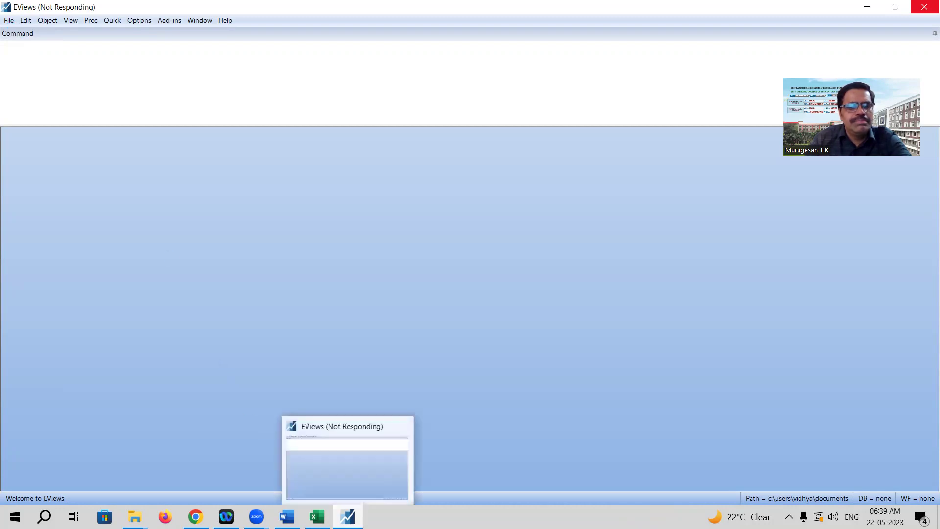
click(351, 471)
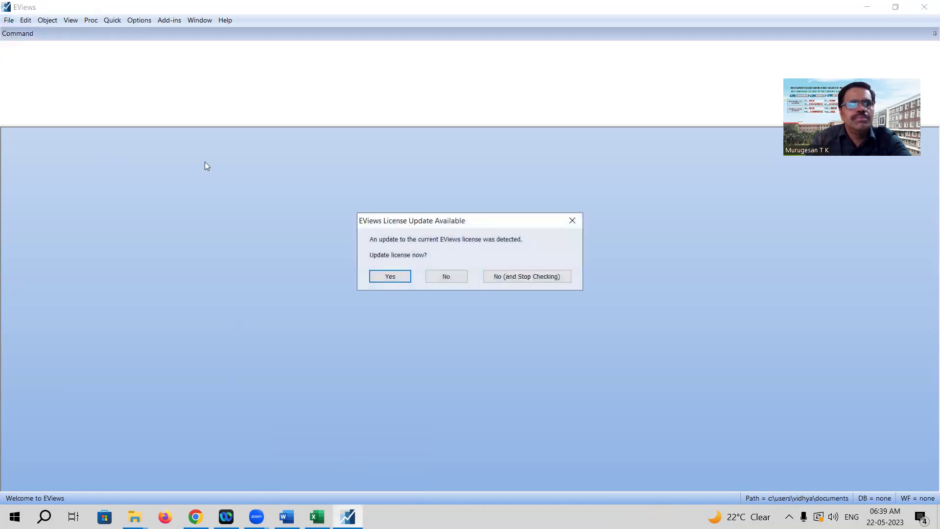
click(573, 221)
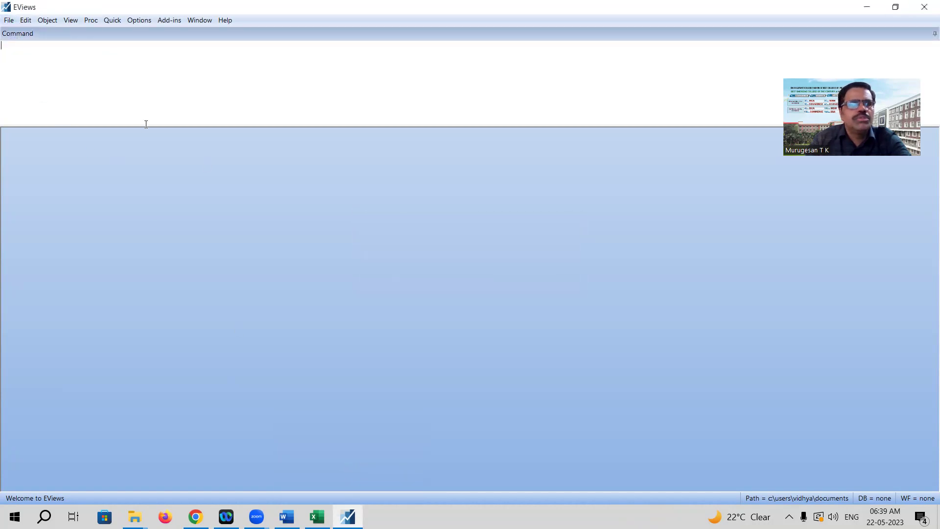
Start an import from file and browse to the Desktop folder
click(10, 21)
mouse_move(53, 97)
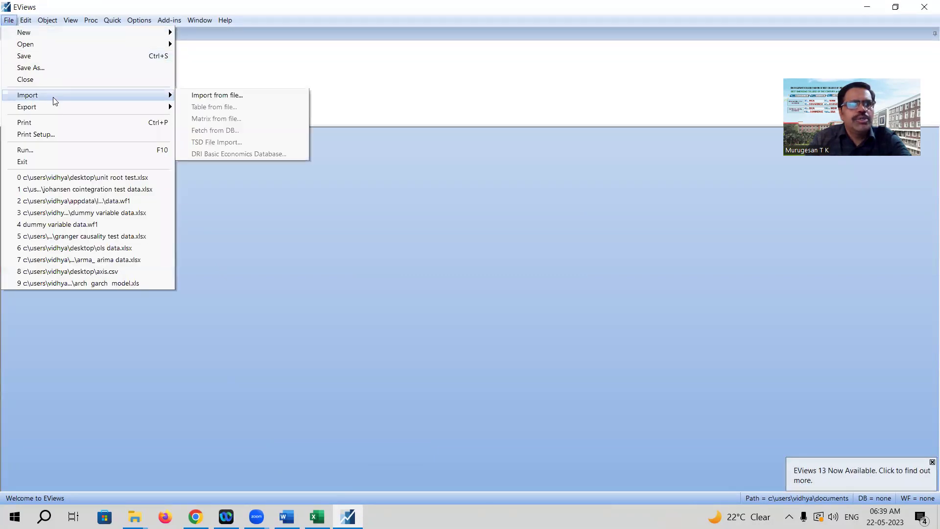
click(206, 94)
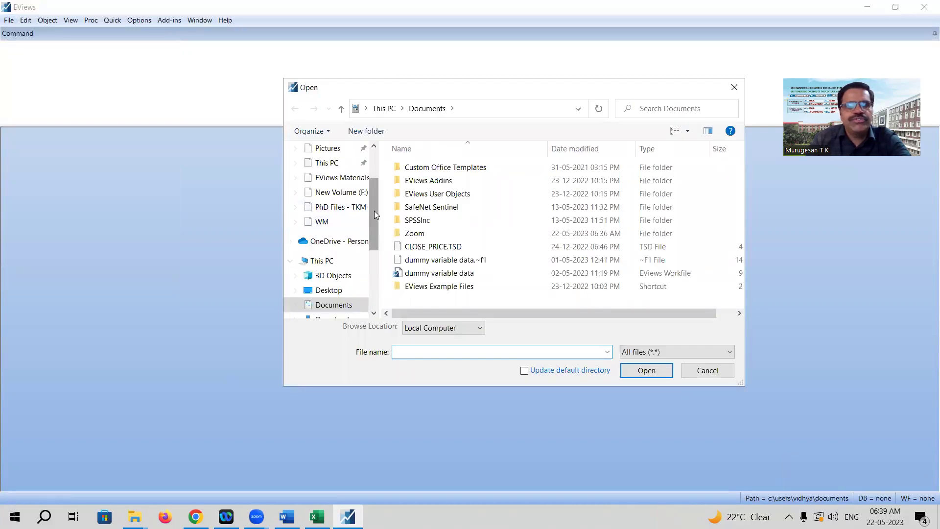
scroll(374, 210, up, 3)
click(336, 173)
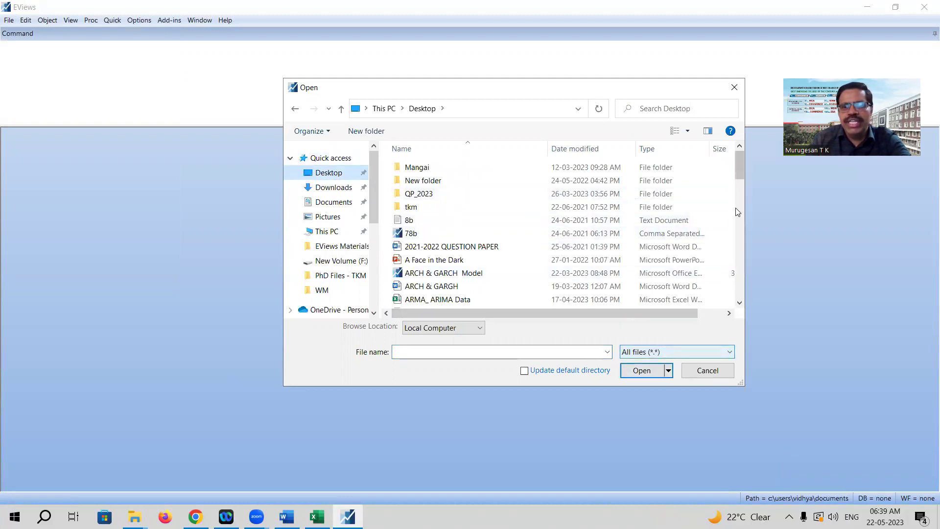
Find OLS Data.xlsx in the Desktop folder and open it for import
drag(741, 168, 737, 224)
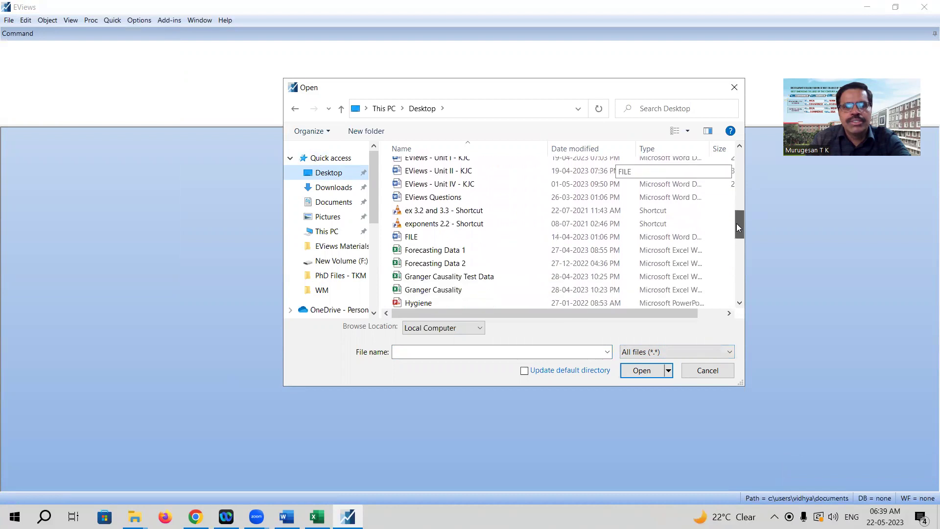
click(661, 351)
click(645, 86)
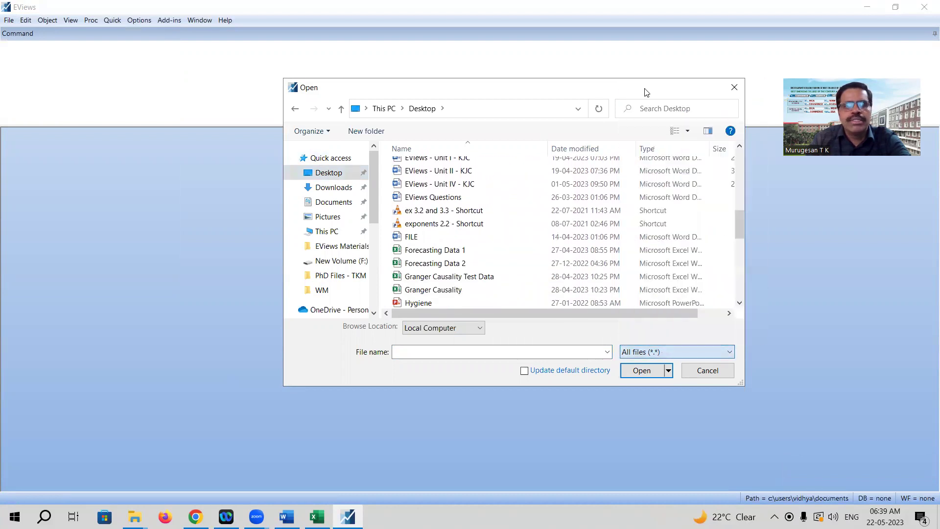
scroll(571, 229, down, 3)
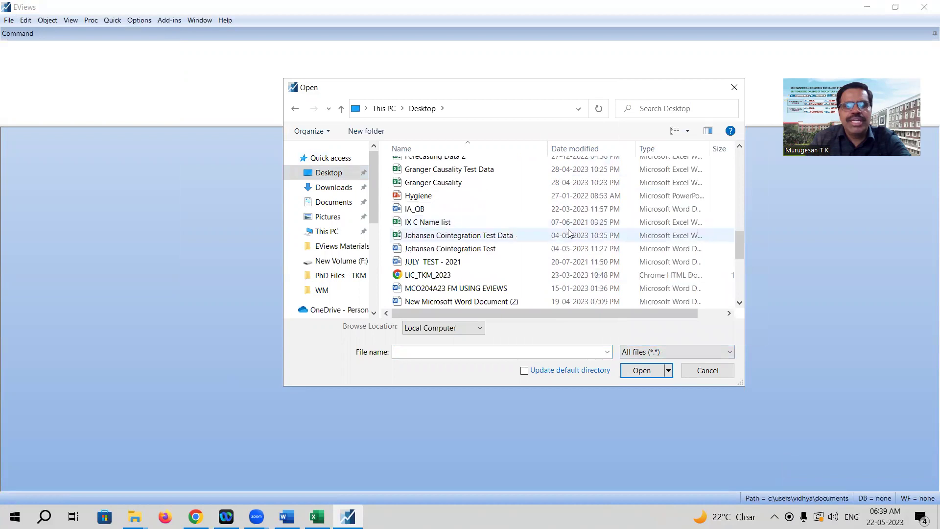
scroll(571, 235, down, 2)
scroll(592, 269, down, 3)
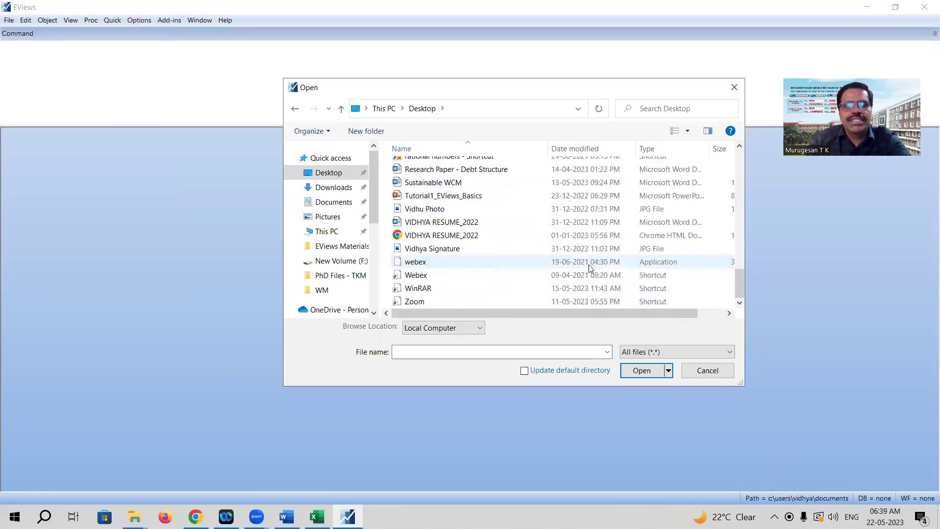
scroll(588, 264, up, 8)
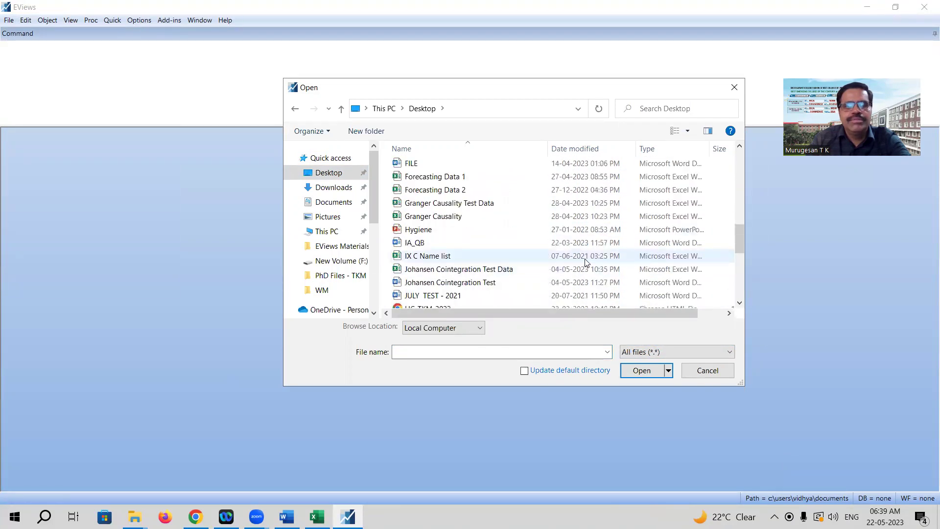
scroll(586, 262, up, 1)
scroll(584, 262, up, 4)
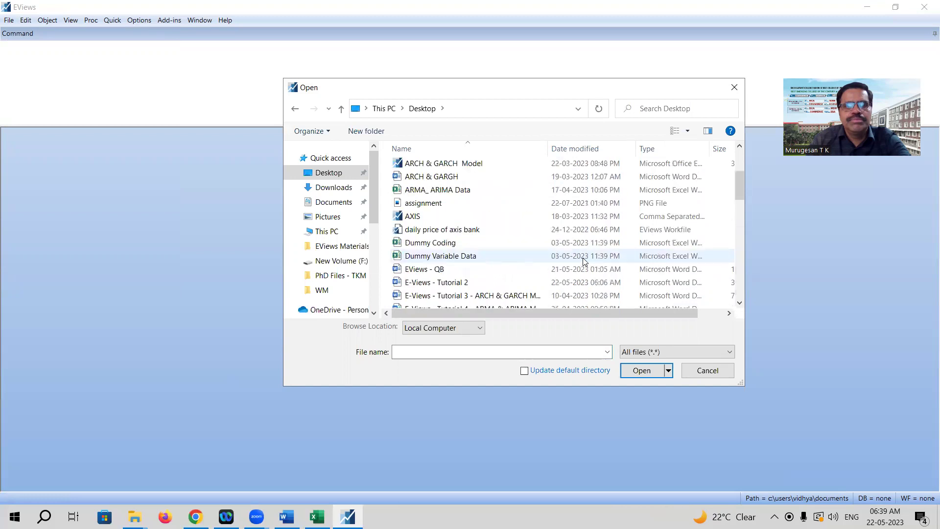
scroll(584, 262, up, 3)
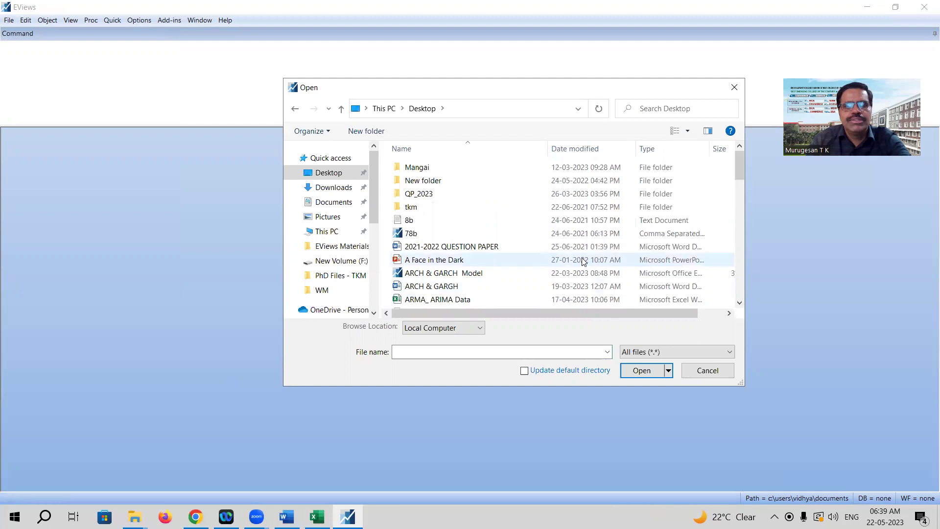
scroll(585, 262, down, 8)
click(435, 351)
text(ol)
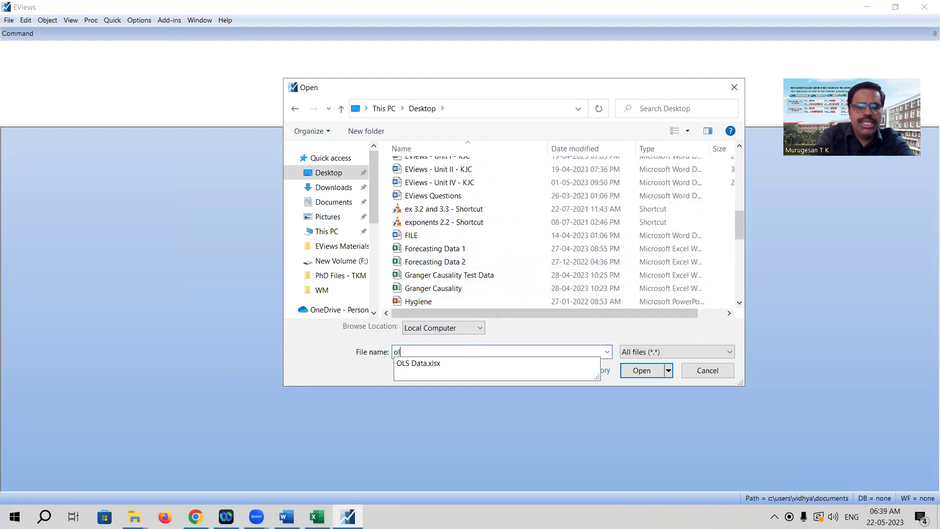
click(429, 363)
click(639, 372)
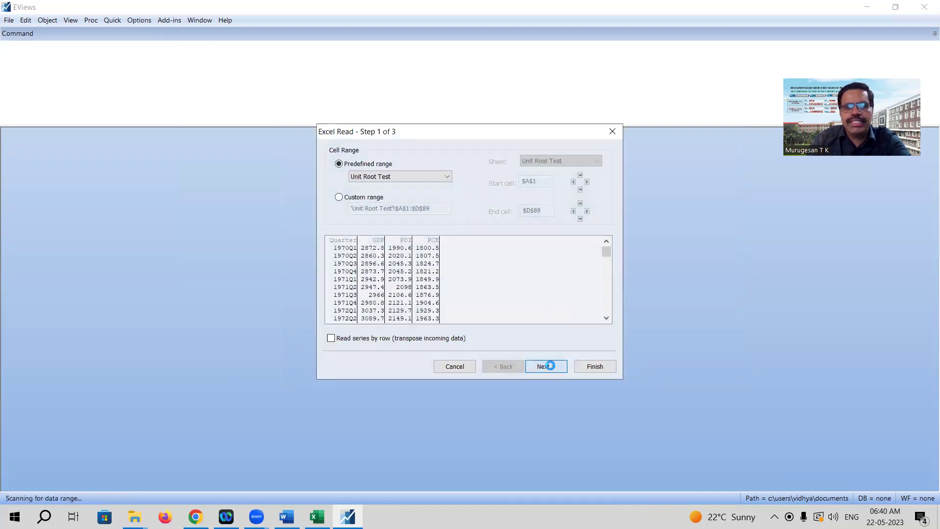
Finish the Excel import using the predefined Unit Root Test range, without linking the series to the external source
click(550, 367)
click(598, 367)
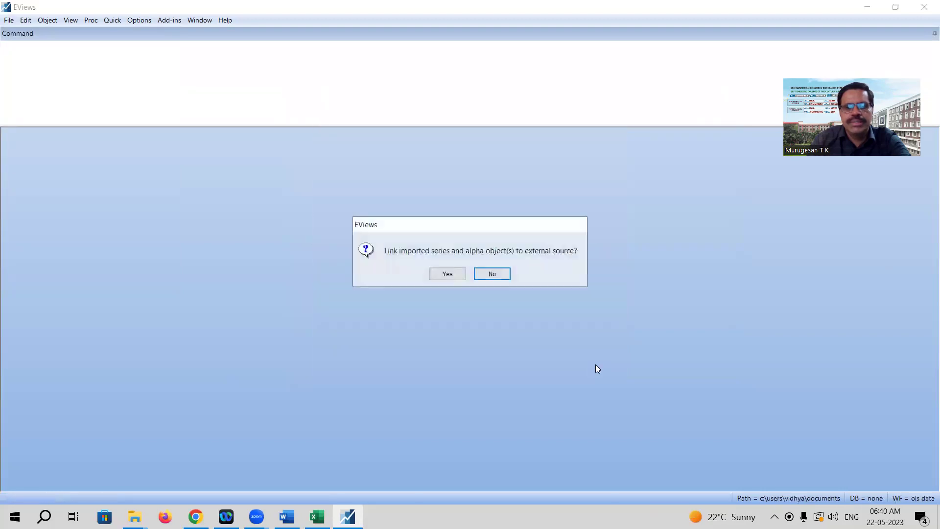
click(491, 273)
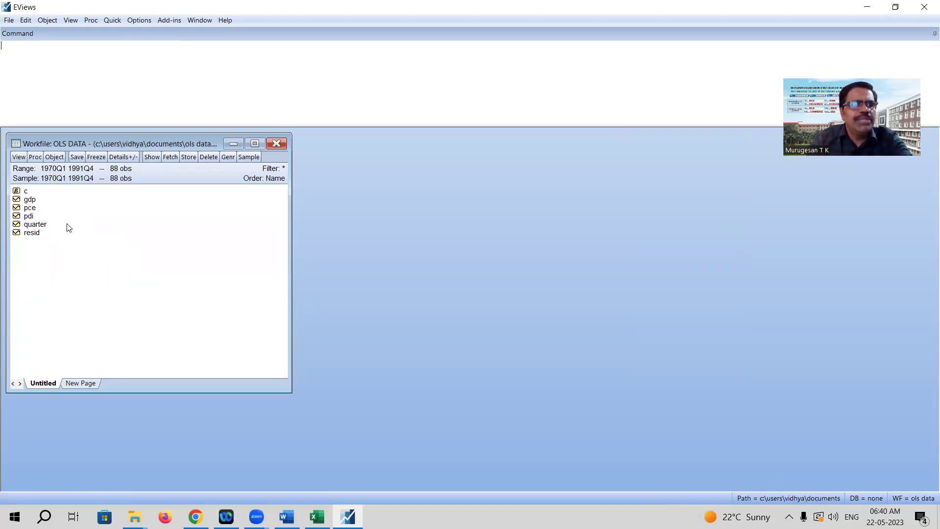
Open the pce, gdp and pdi series together as an equation, with pce as the dependent variable
click(32, 209)
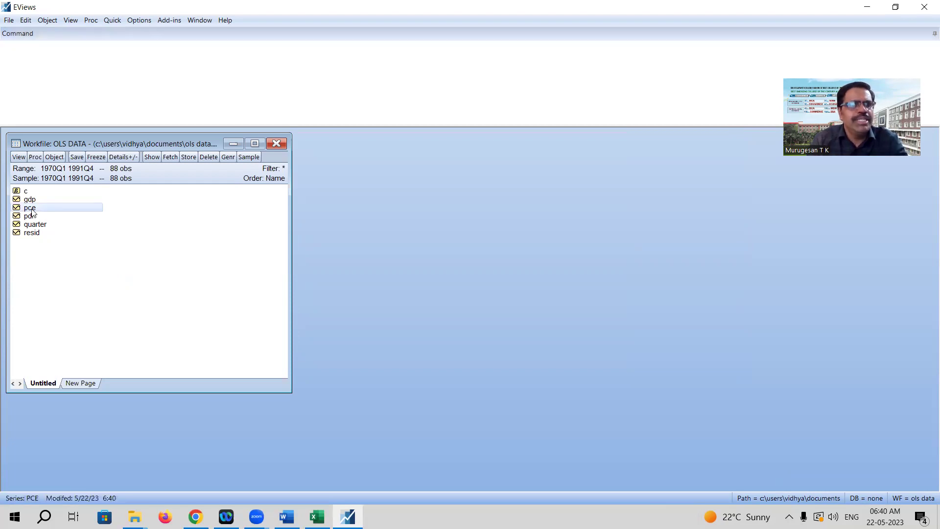
ctrl+click(31, 201)
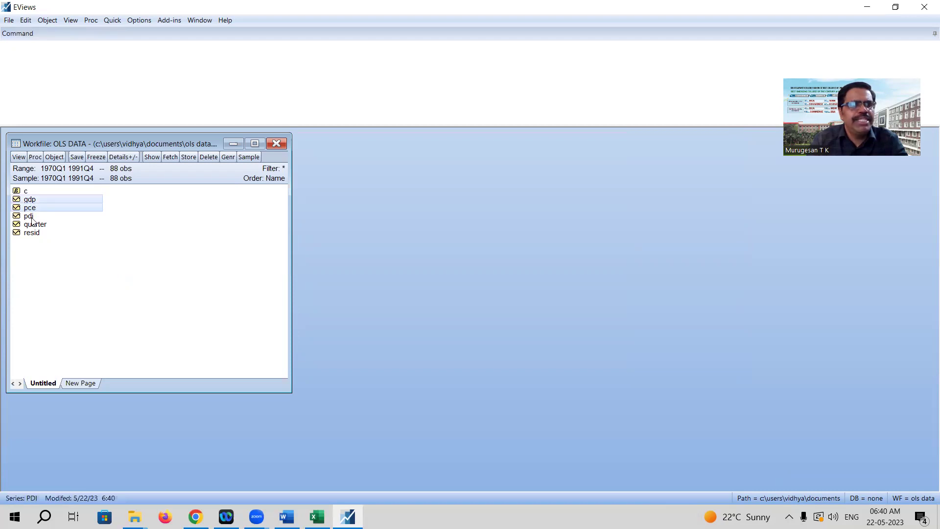
ctrl+click(32, 217)
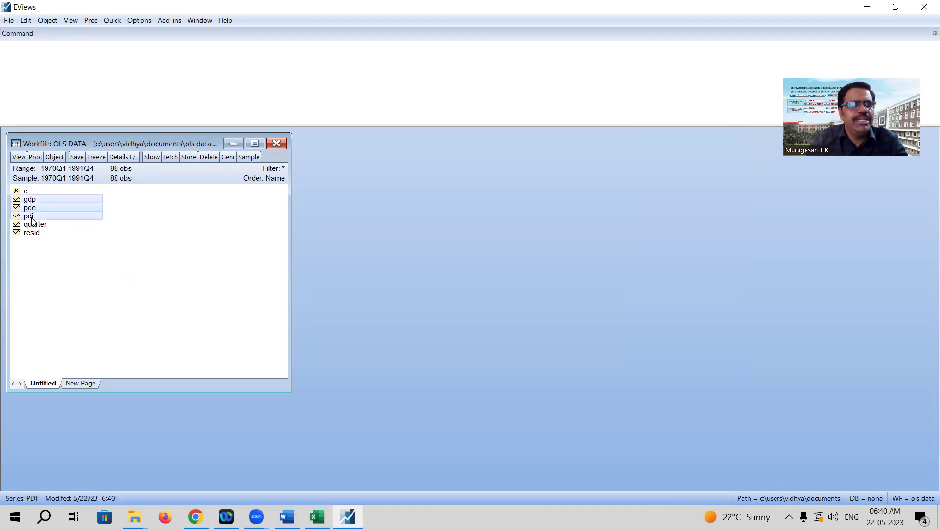
right_click(81, 210)
mouse_move(114, 217)
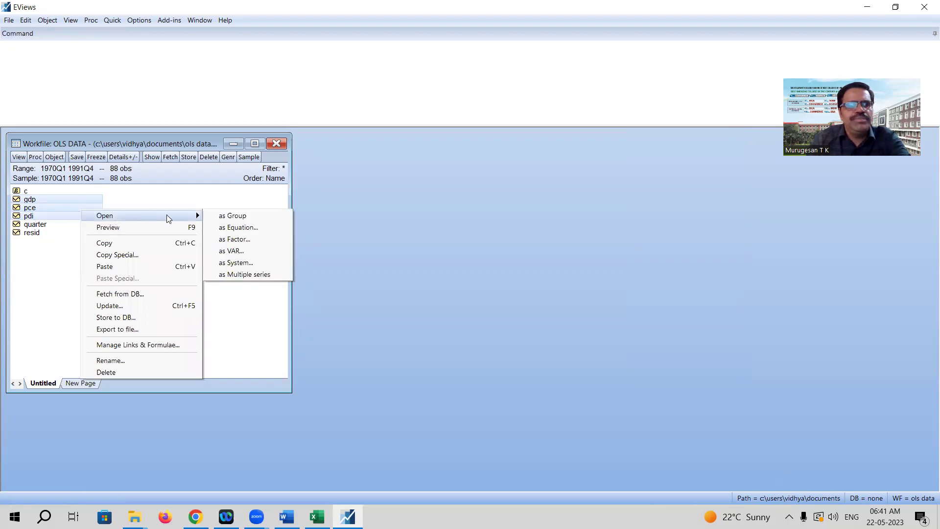
click(237, 227)
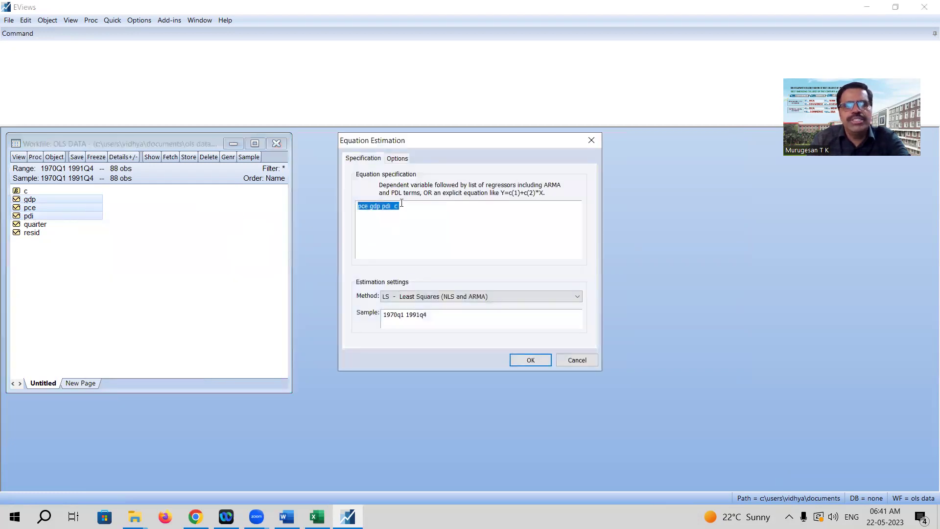
Estimate the equation pce gdp pdi c by Least Squares (NLS and ARMA) over the sample 1970q1 1991q4
click(417, 214)
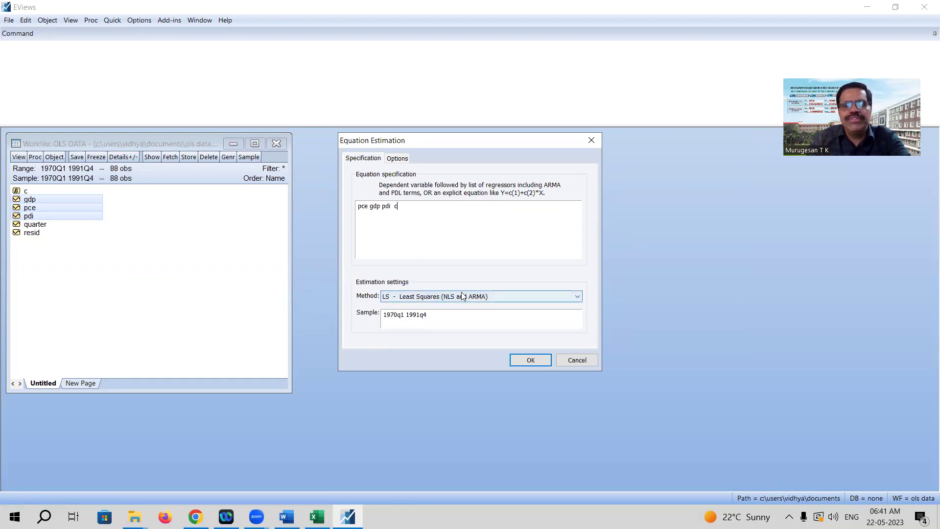
click(578, 299)
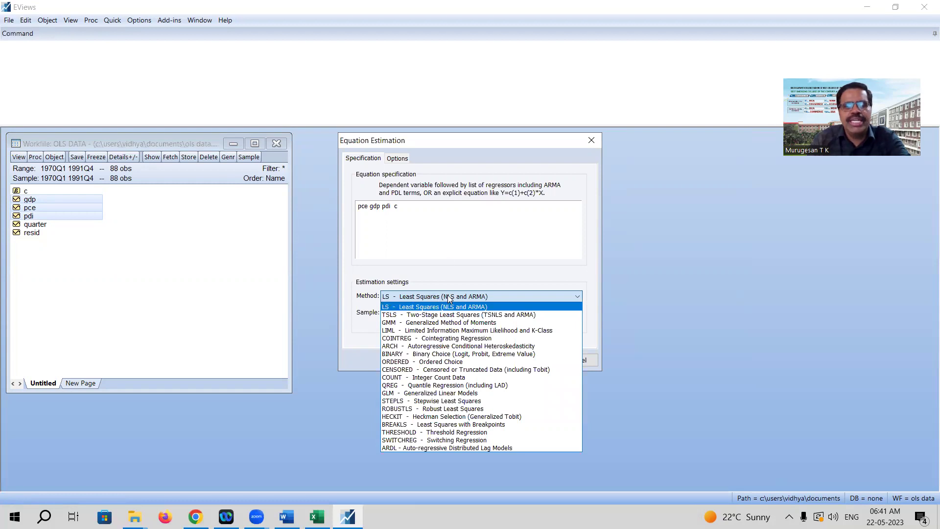
click(501, 278)
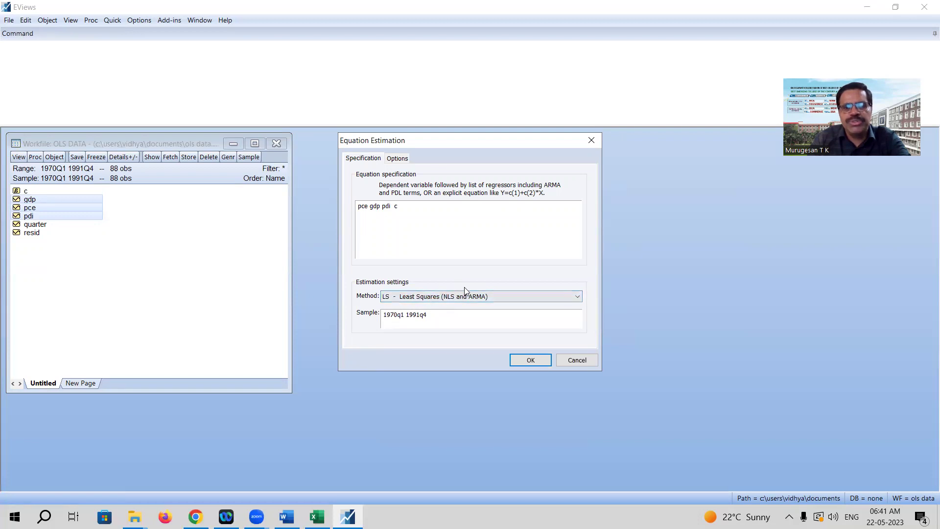
click(530, 357)
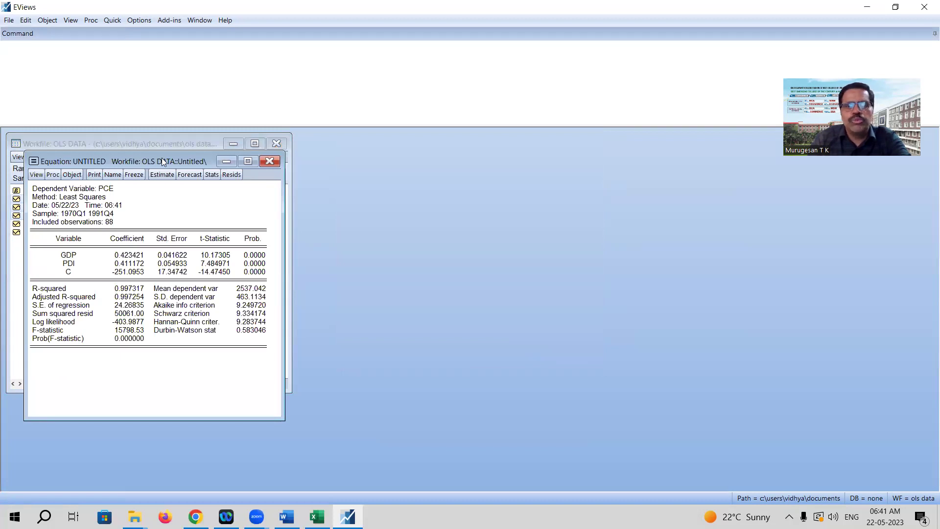
Place the regression output beside the workfile, examine its coefficients and fit statistics, and close the untitled equation
drag(163, 161, 473, 148)
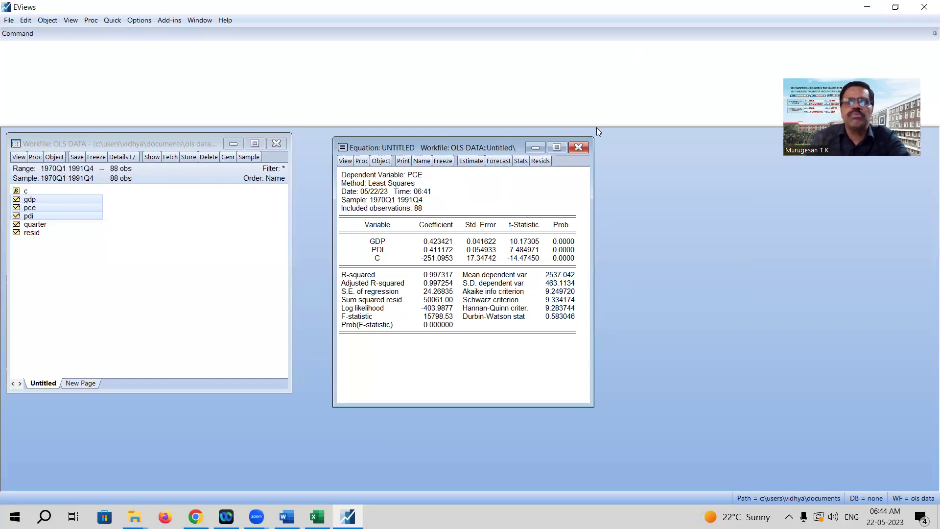
click(578, 147)
key(Return)
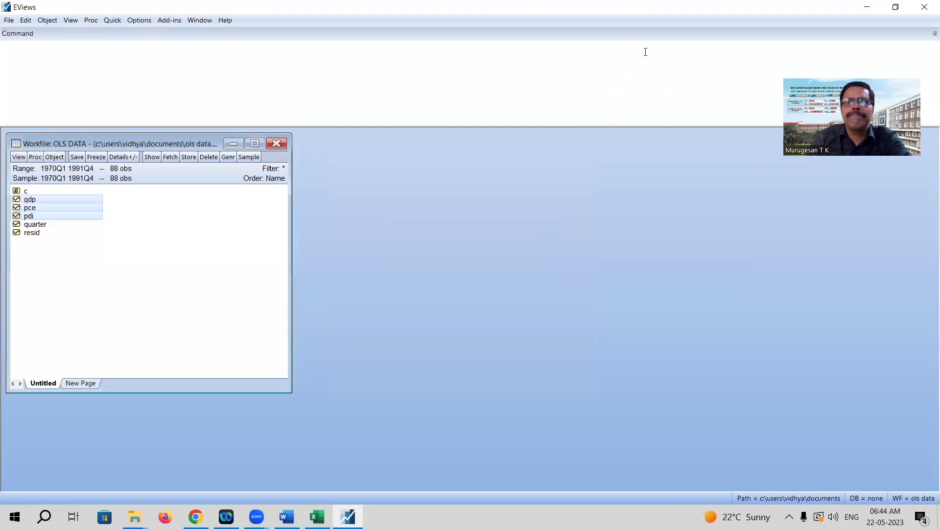